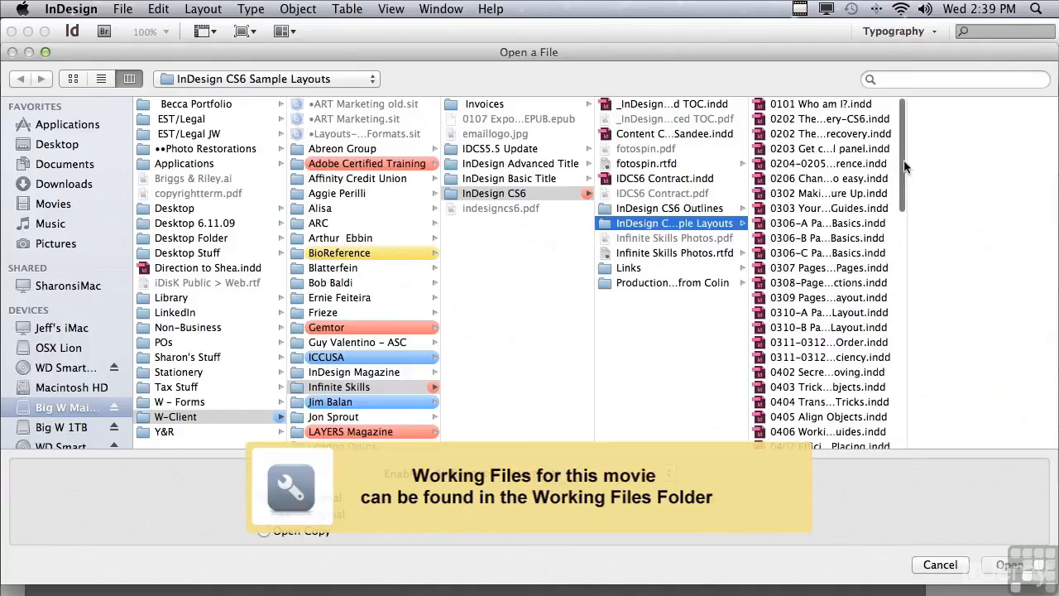
# - Open the document 1003 Making Captions Work Automatically.indd from the InDesign CS6 Sample Layouts folder
pyautogui.moveTo(902, 161); pyautogui.dragTo(890, 466)
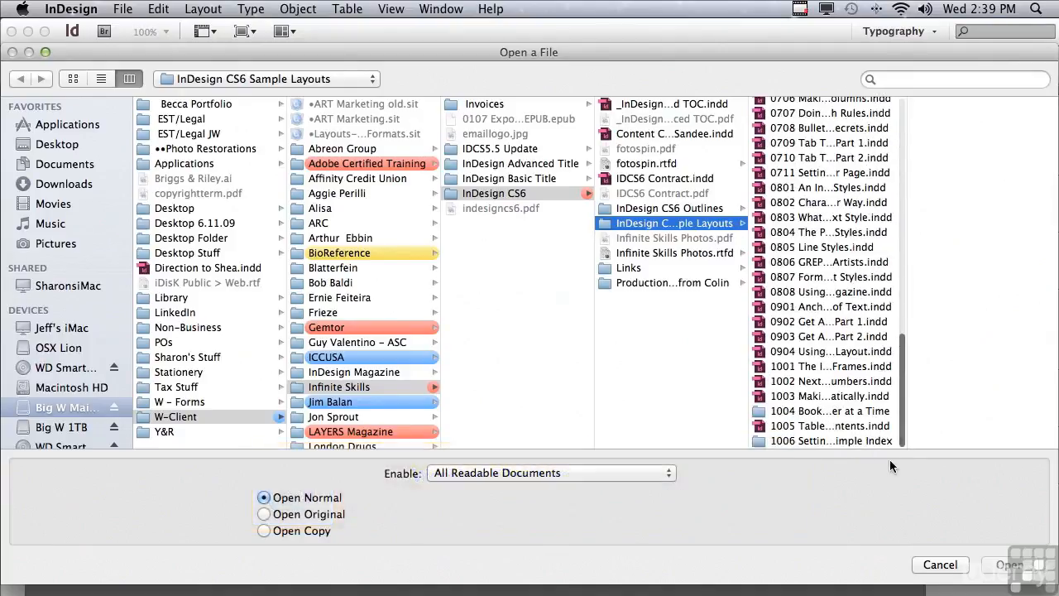
pyautogui.click(798, 398)
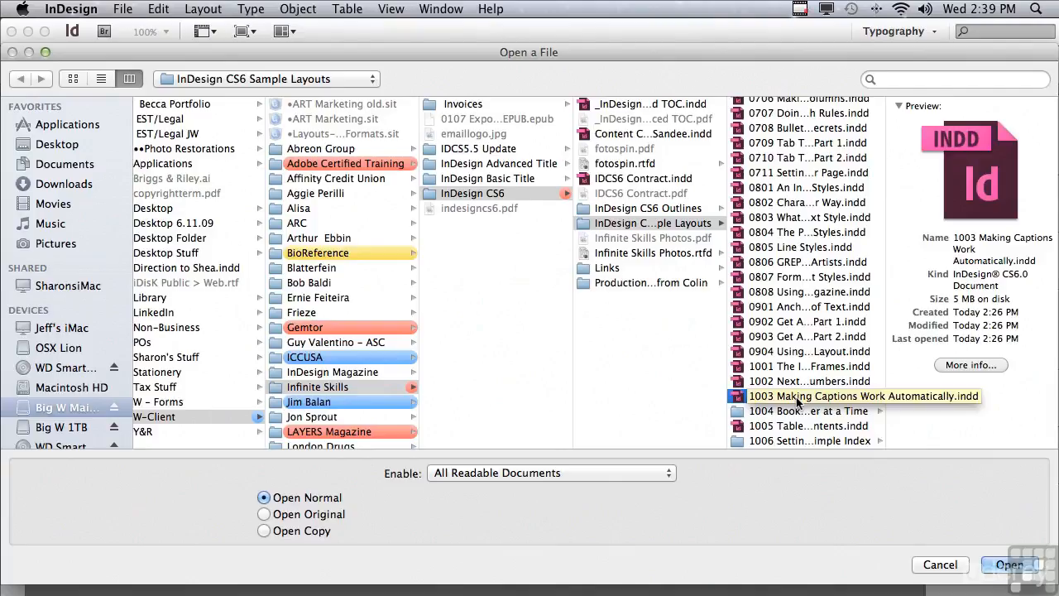
pyautogui.click(995, 564)
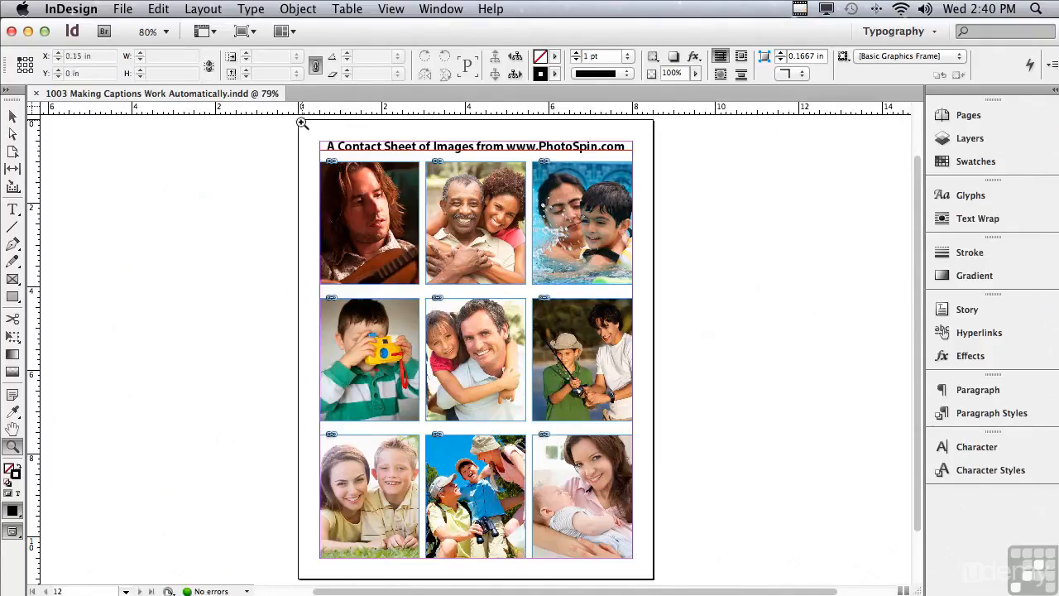
# - Open the Caption Setup options for the contact sheet with the Selection tool active
pyautogui.moveTo(299, 125); pyautogui.dragTo(658, 351)
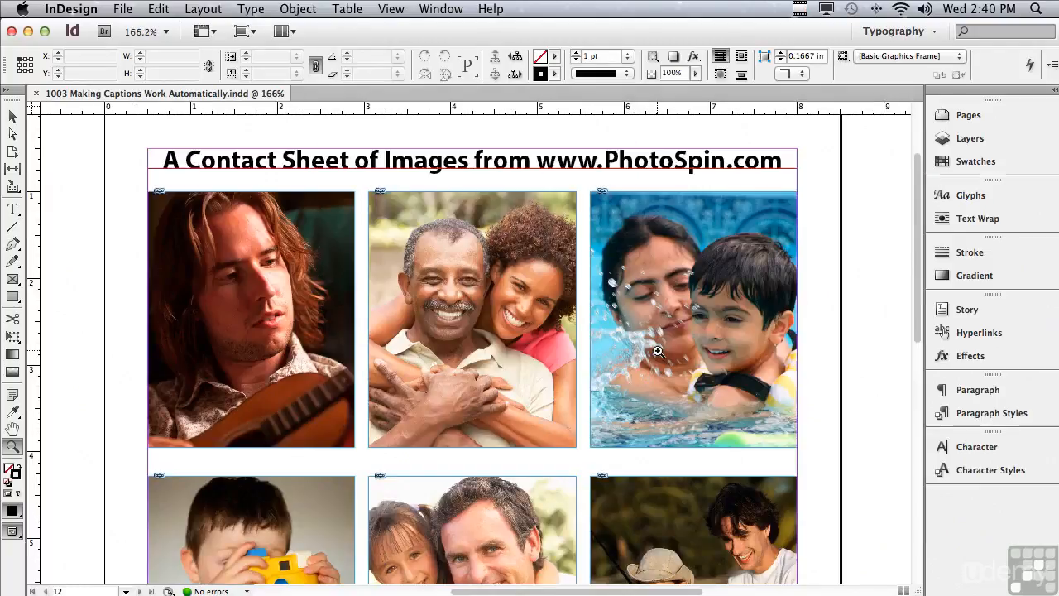
pyautogui.click(12, 117)
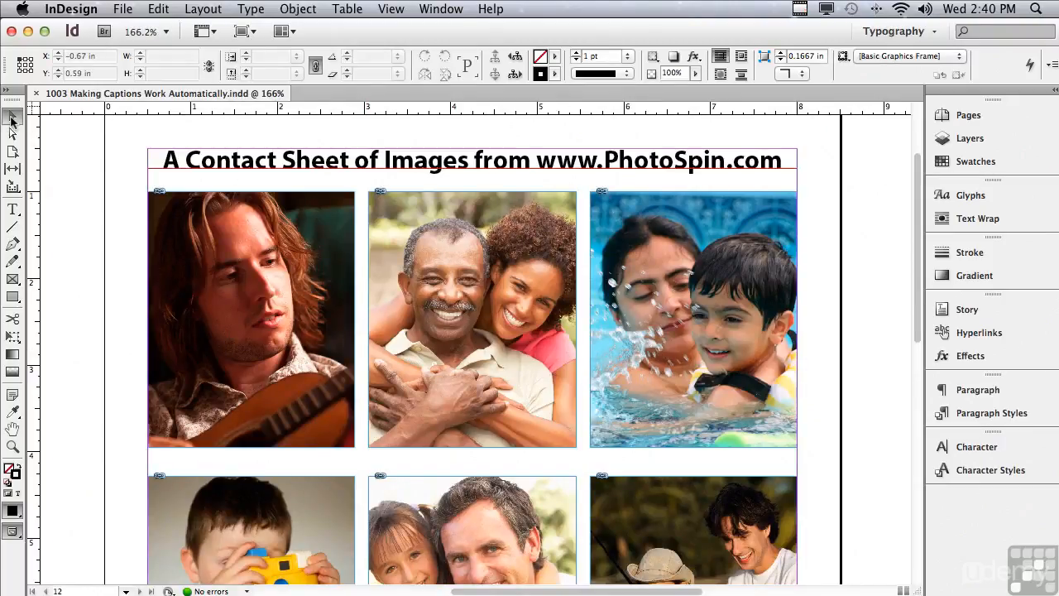
pyautogui.click(298, 8)
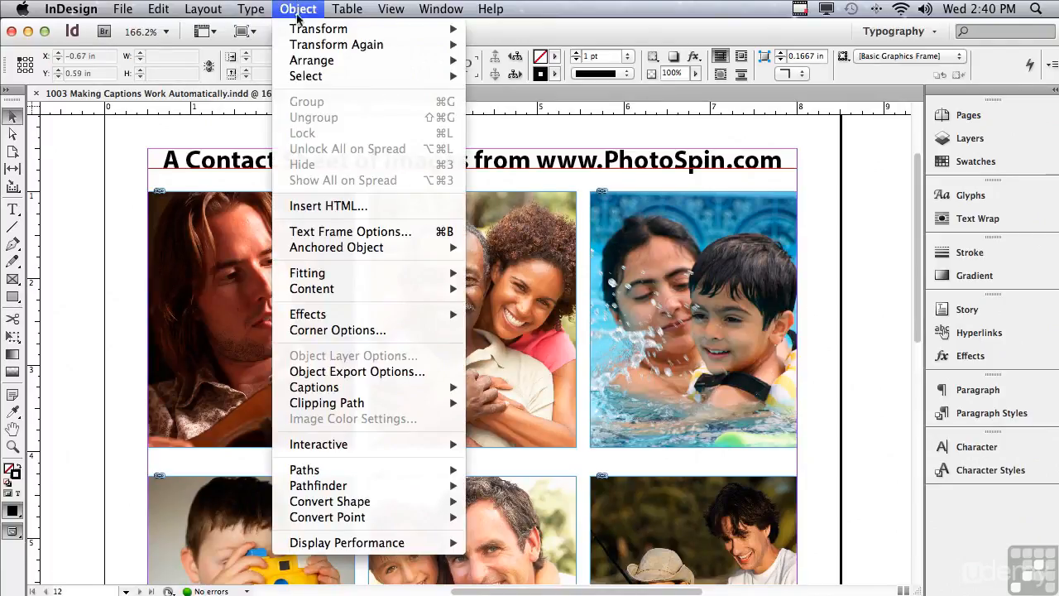
pyautogui.moveTo(311, 386)
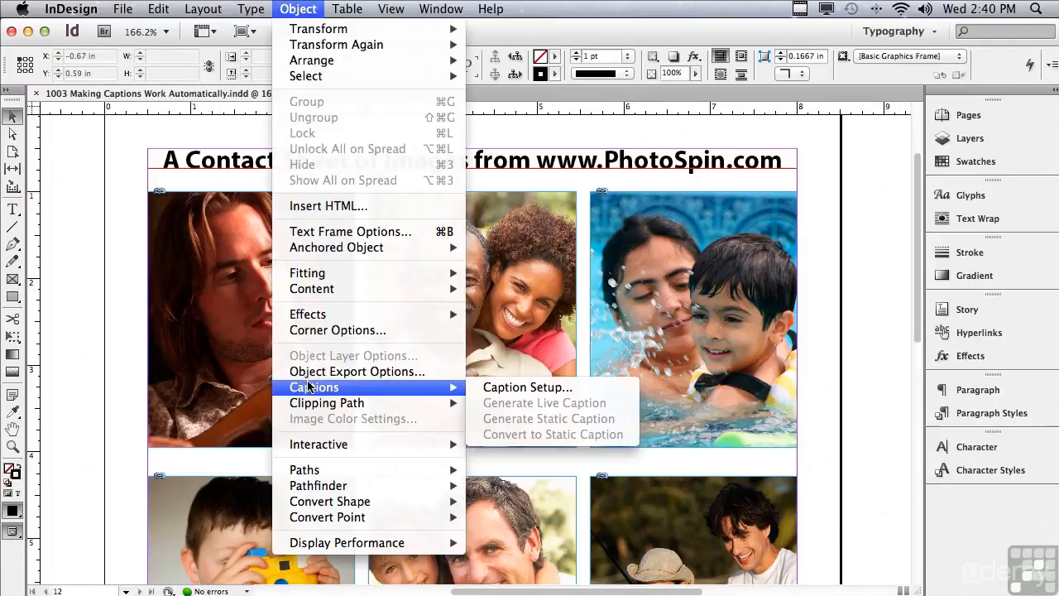
pyautogui.click(512, 390)
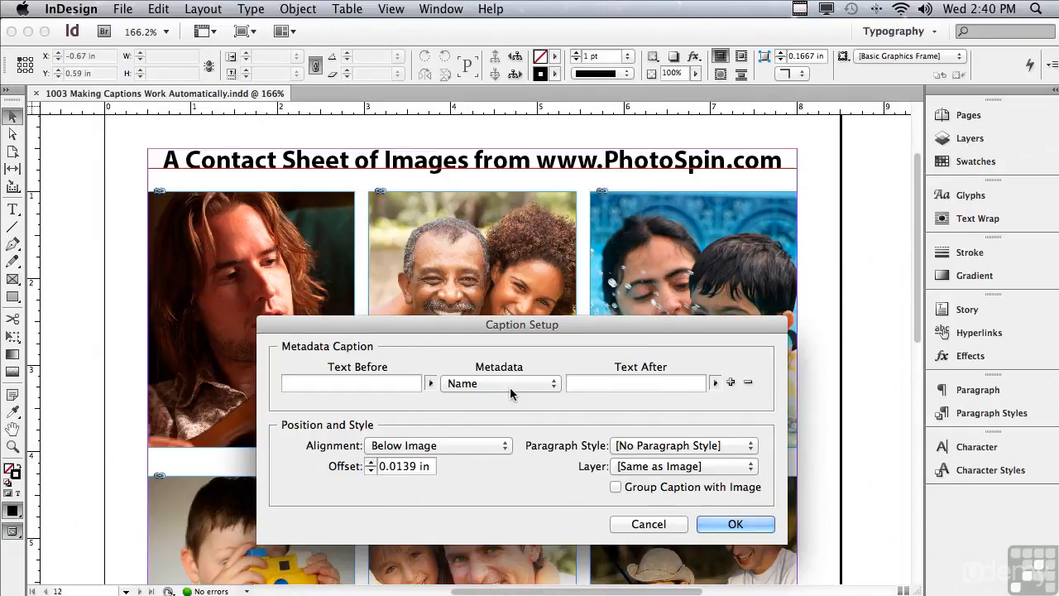
pyautogui.moveTo(377, 323); pyautogui.dragTo(359, 97)
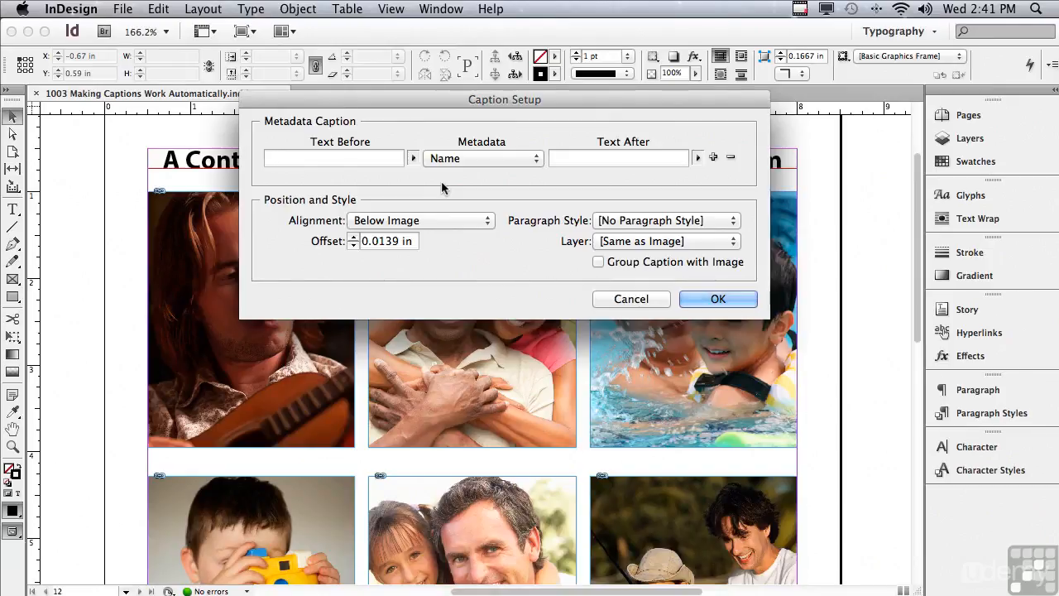
# - Check the selected photo's Description metadata in Adobe Bridge, and review the caption metadata and alignment choices back in InDesign
pyautogui.press('super+Tab')
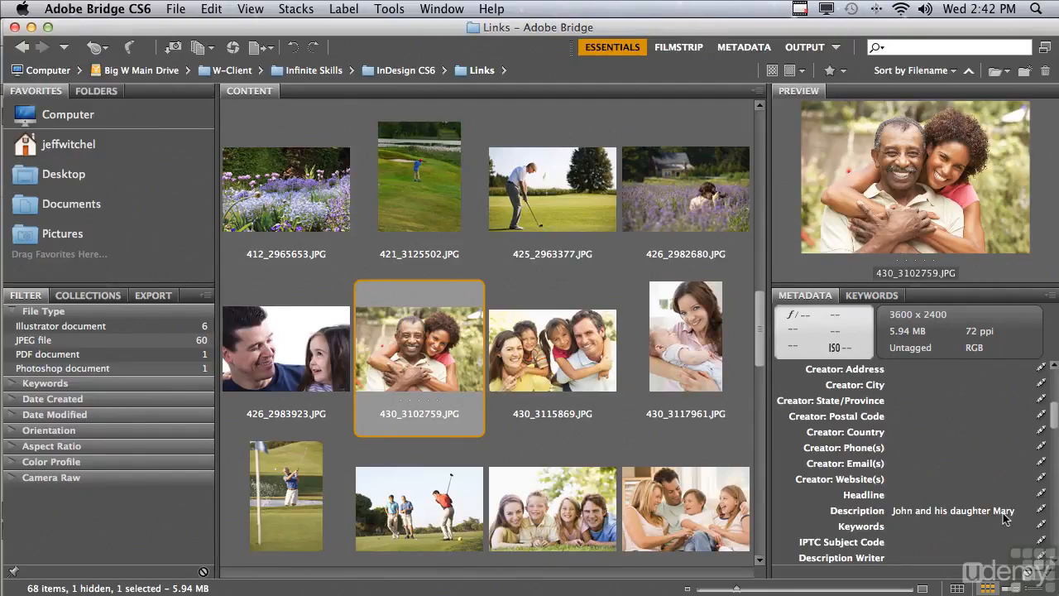
pyautogui.press('super+Tab')
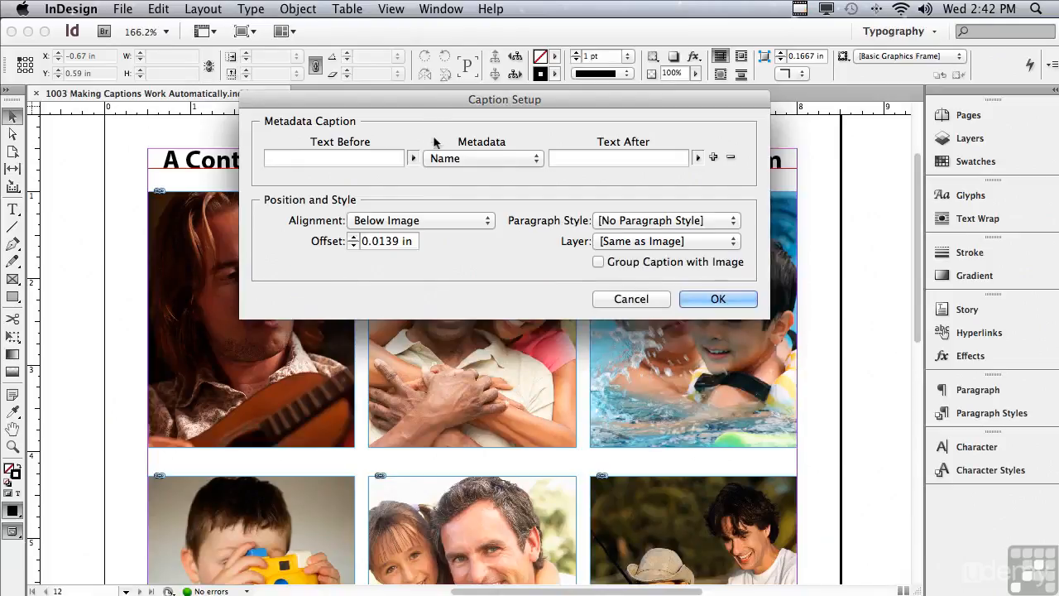
pyautogui.click(445, 163)
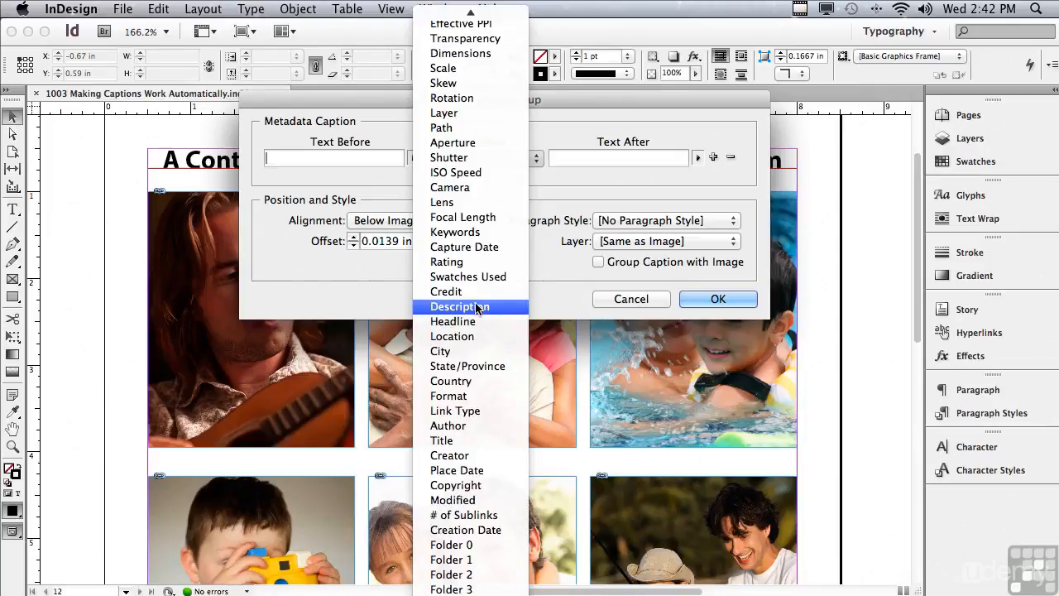
pyautogui.click(337, 279)
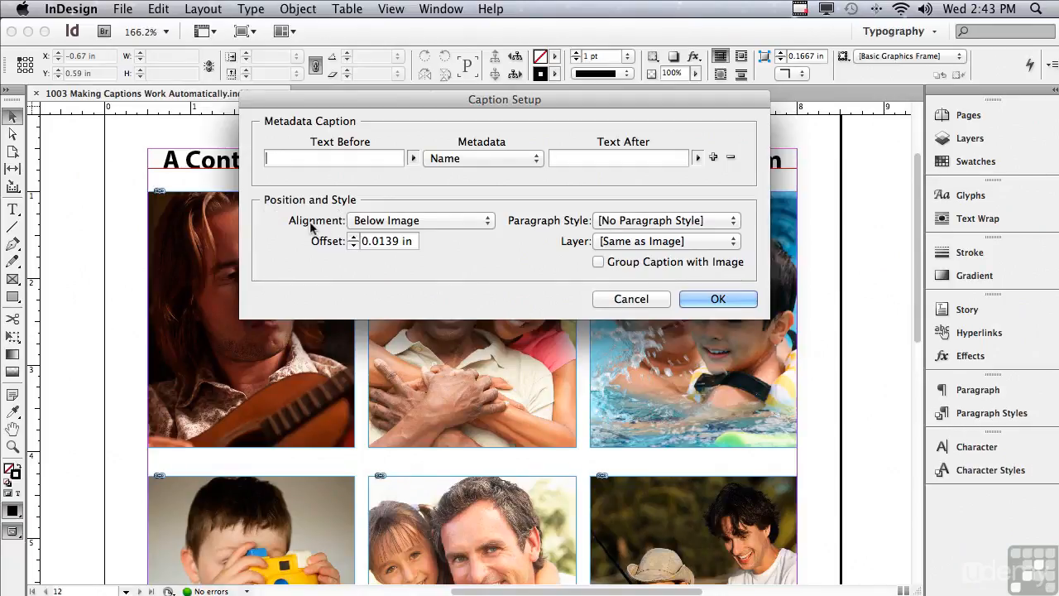
pyautogui.click(377, 222)
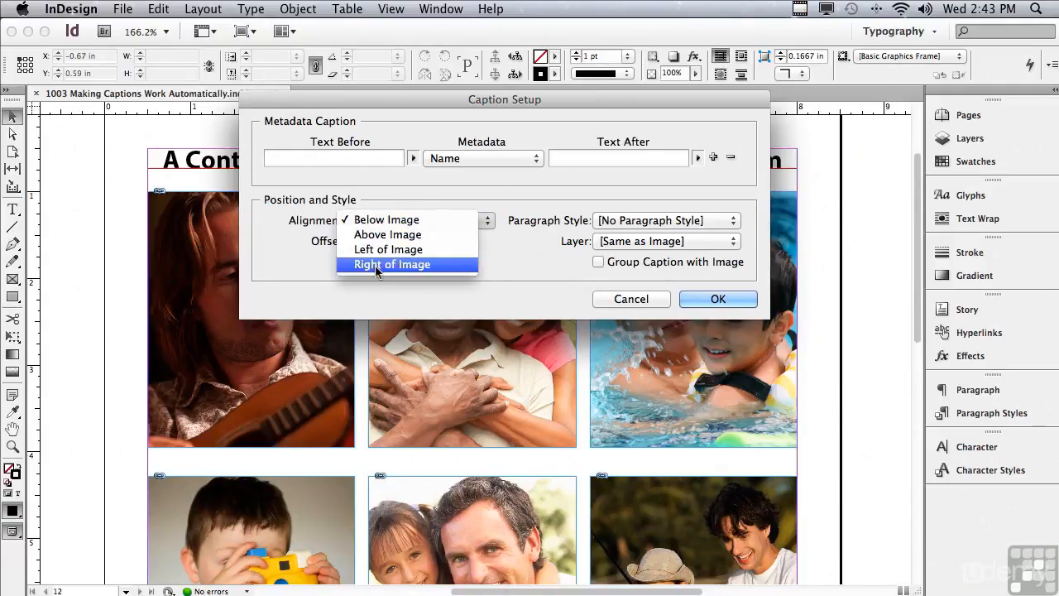
pyautogui.click(307, 265)
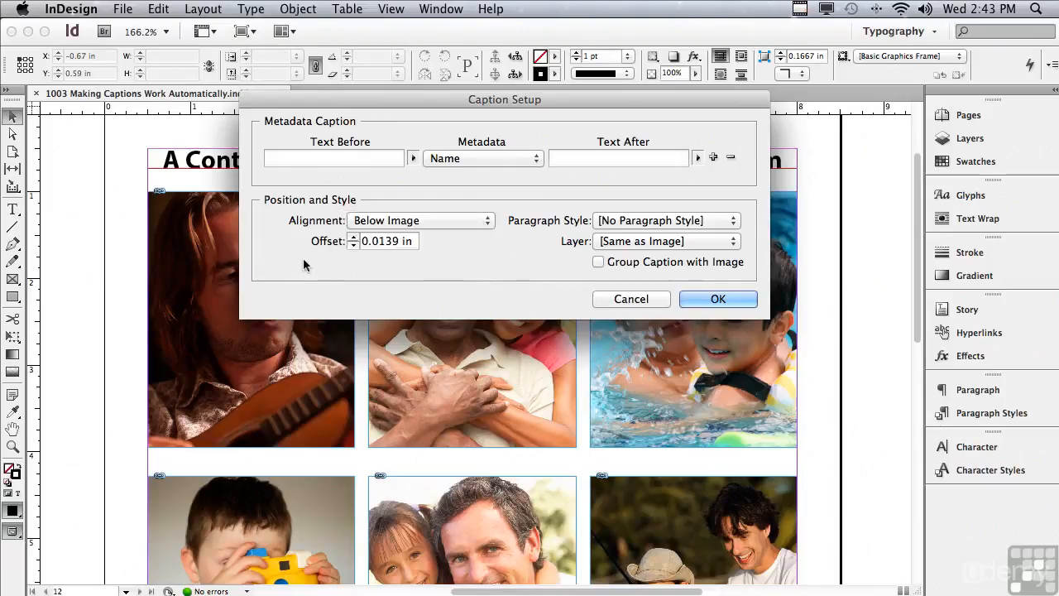
# - Set the caption offset to 0.0625 in and assign the Caption paragraph style
pyautogui.click(353, 237)
pyautogui.click(630, 221)
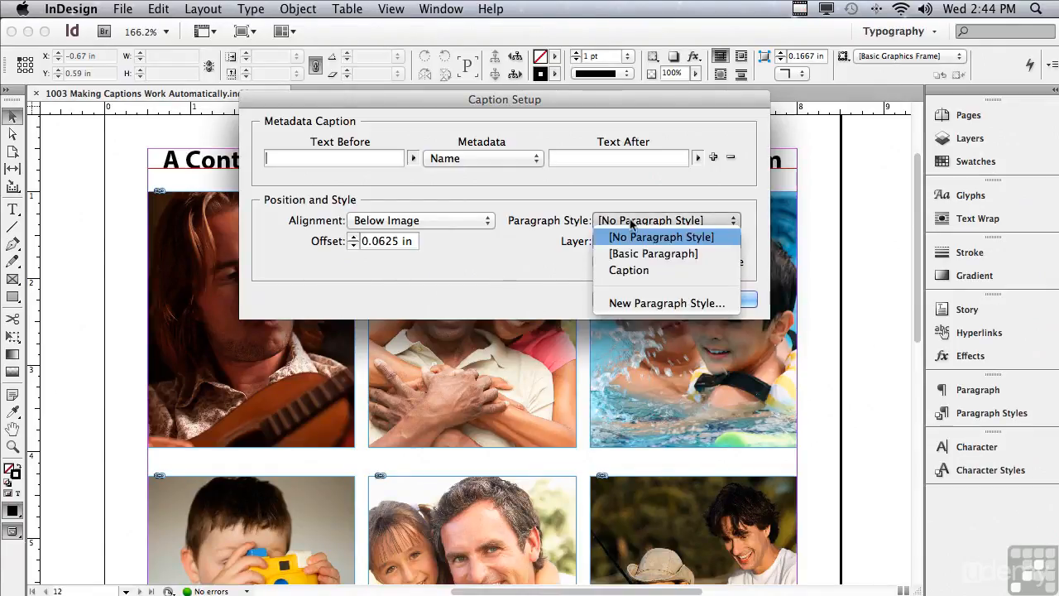
pyautogui.click(642, 270)
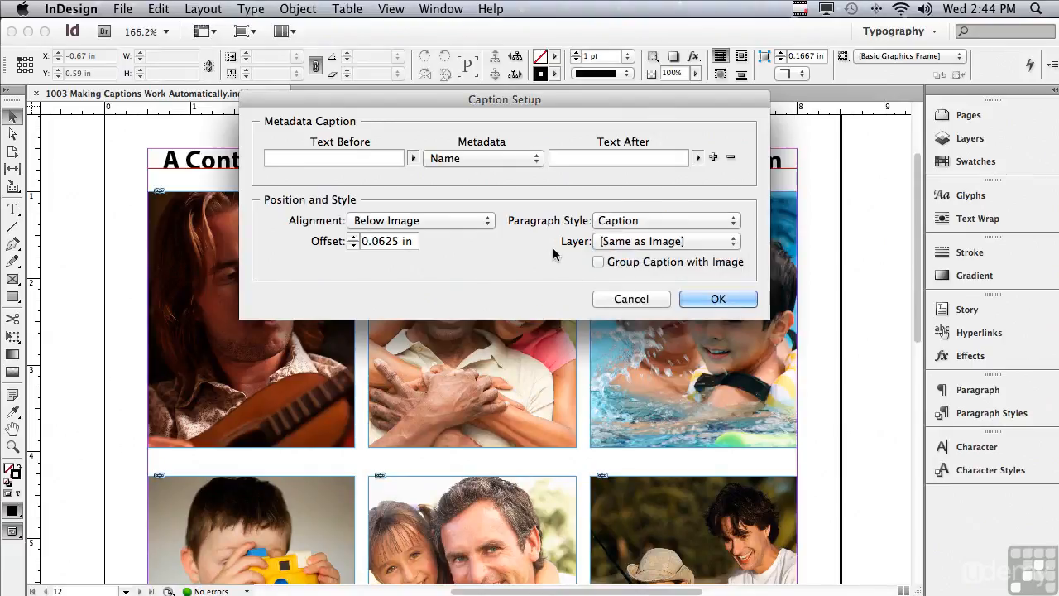
# - Keep the caption layer as [Same as Image], enable grouping captions with their images, and accept the caption setup
pyautogui.click(616, 242)
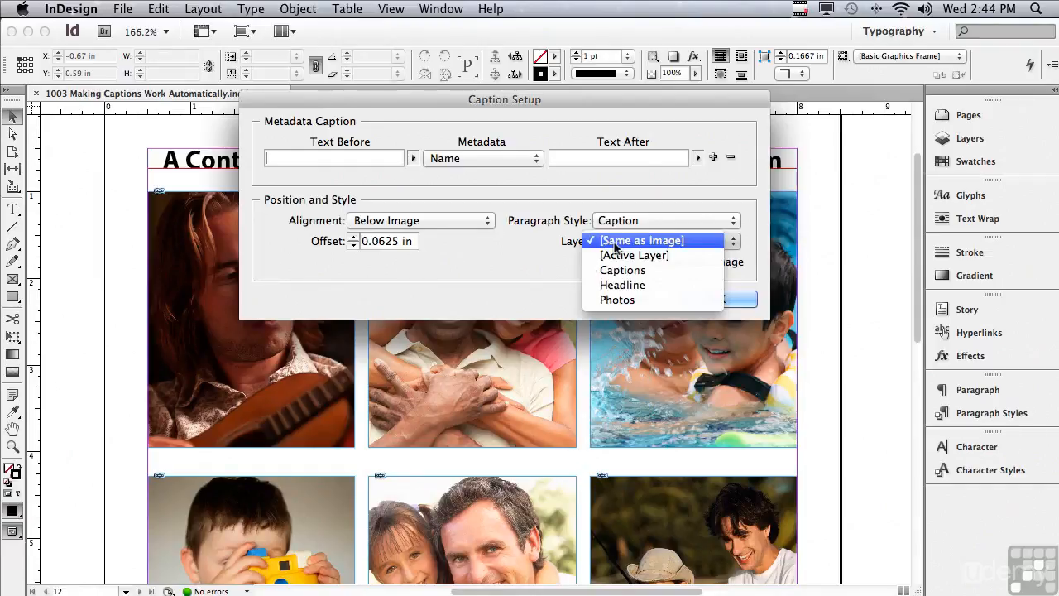
pyautogui.click(606, 246)
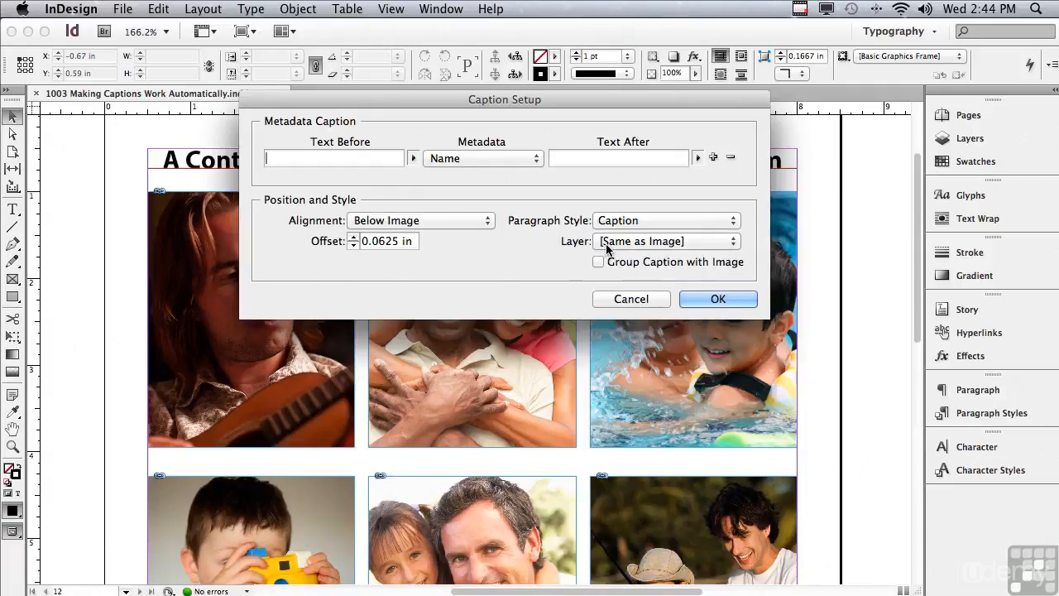
pyautogui.click(600, 263)
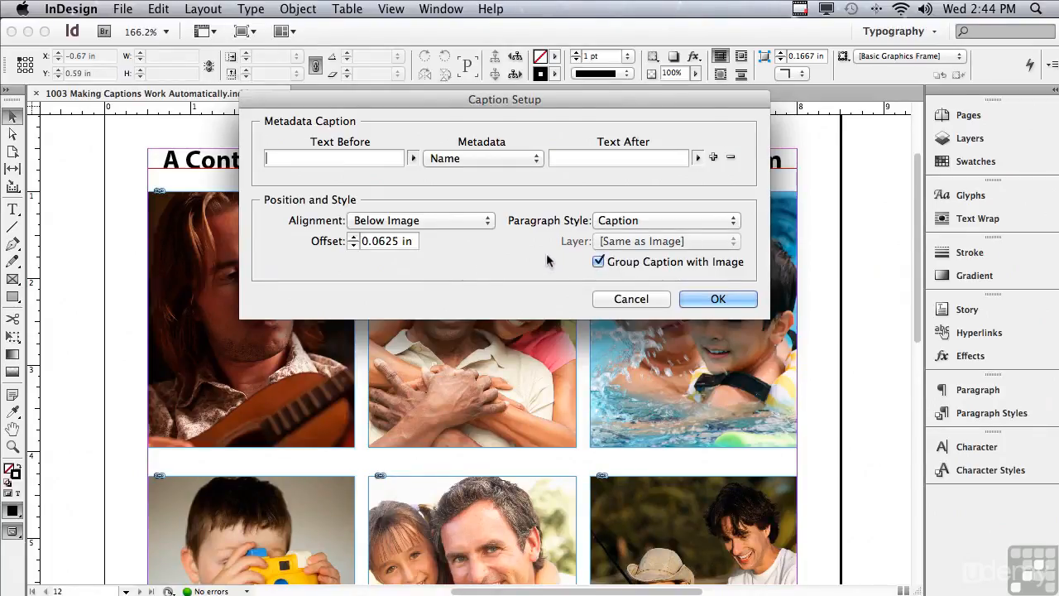
pyautogui.click(685, 303)
pyautogui.click(681, 305)
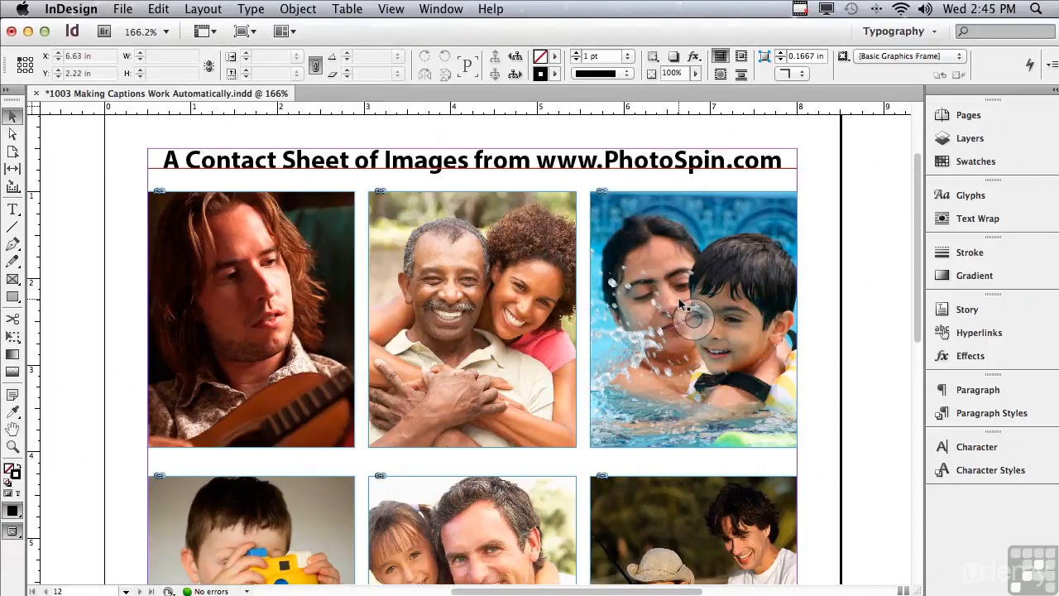
# - Reopen Caption Setup to review the Name metadata choice and the other caption settings
pyautogui.click(299, 8)
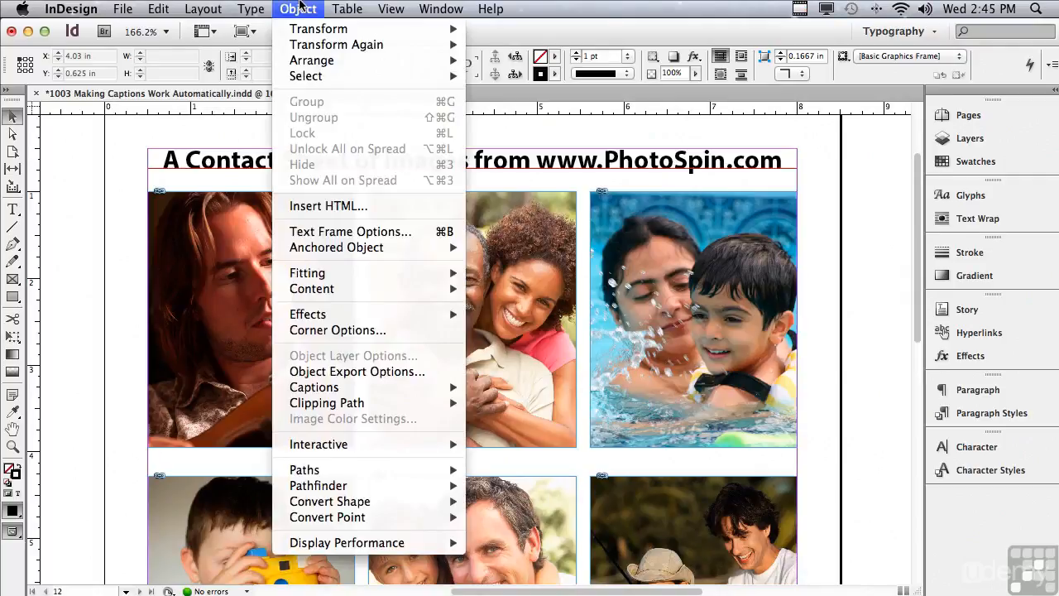
pyautogui.moveTo(308, 387)
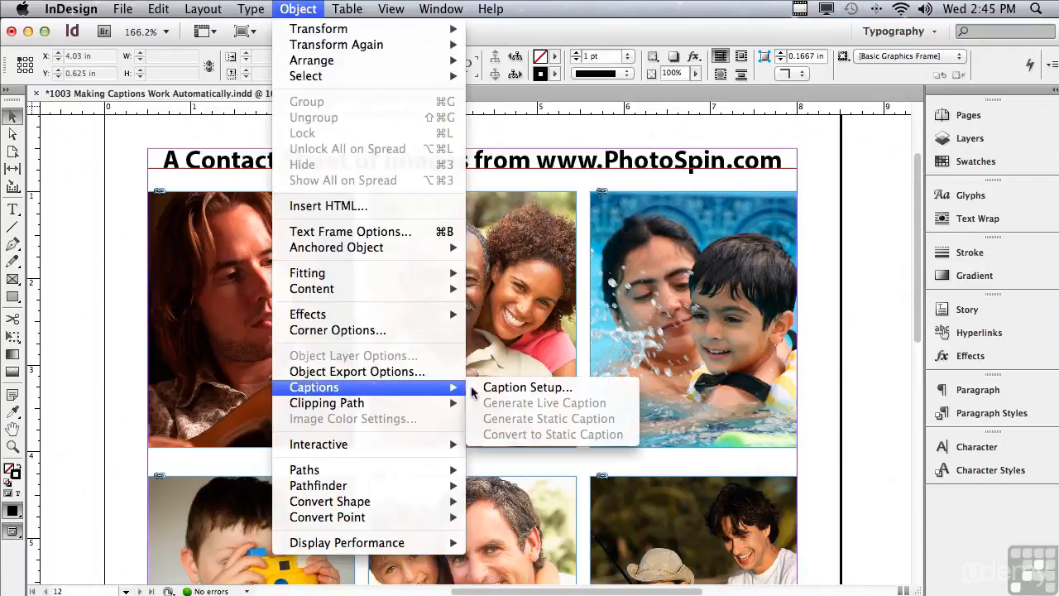
pyautogui.click(569, 388)
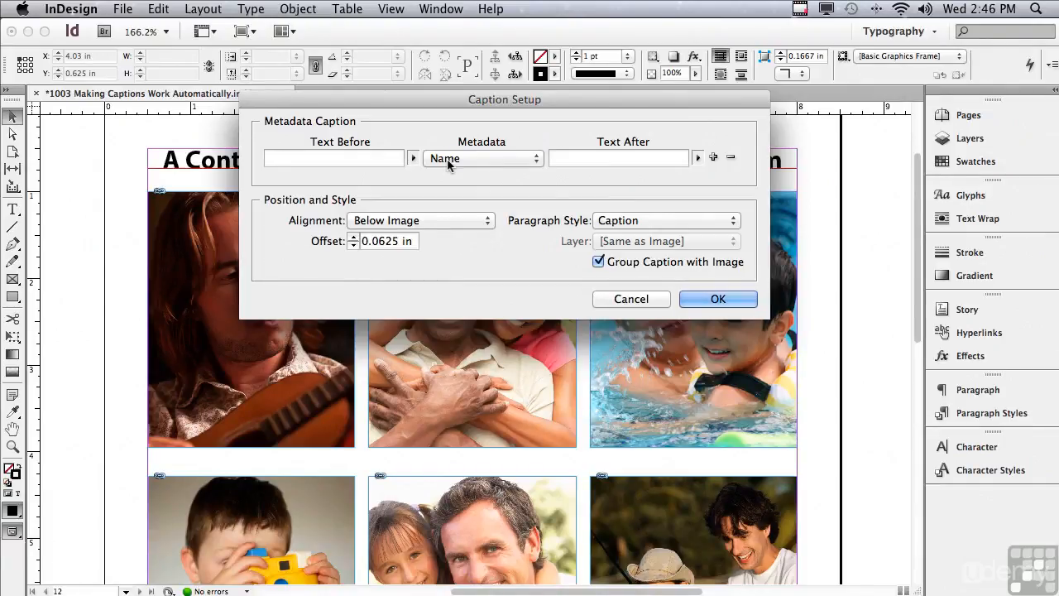
pyautogui.click(720, 301)
# - Generate live captions for all nine photos on the contact sheet
pyautogui.moveTo(126, 197); pyautogui.dragTo(846, 425)
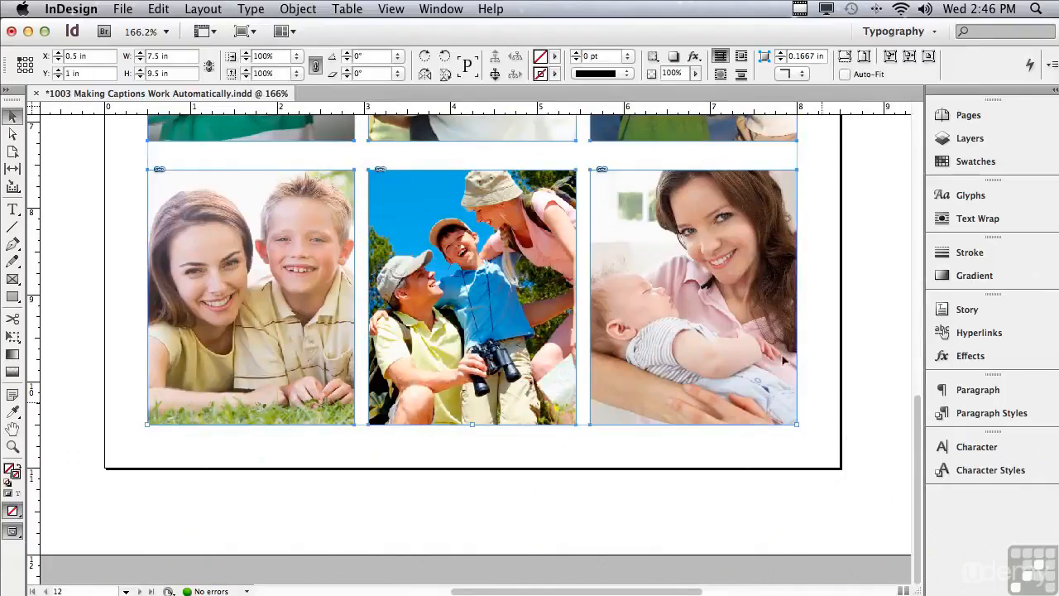
pyautogui.click(392, 9)
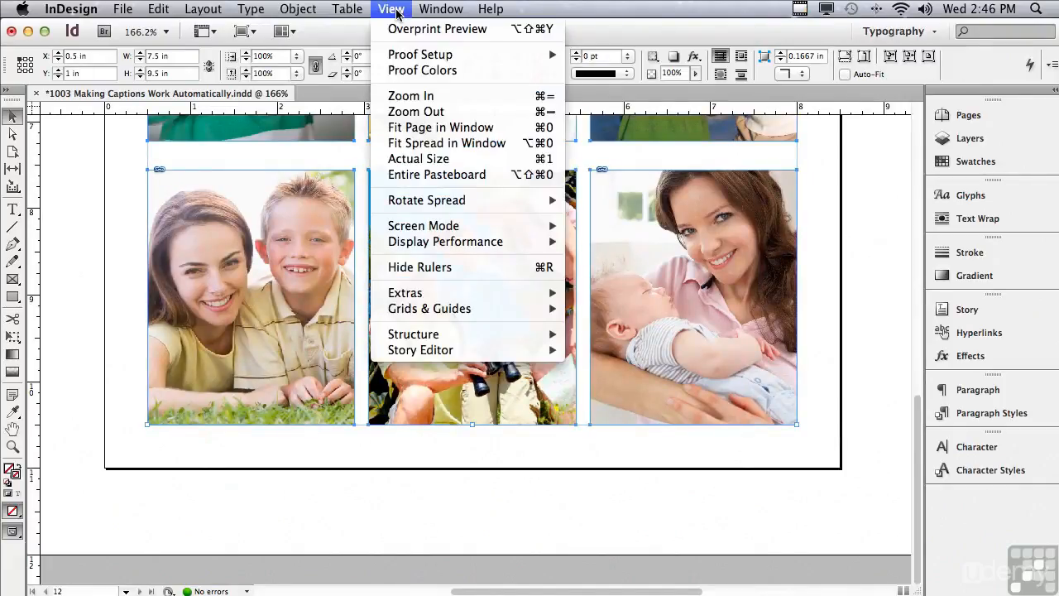
pyautogui.click(394, 132)
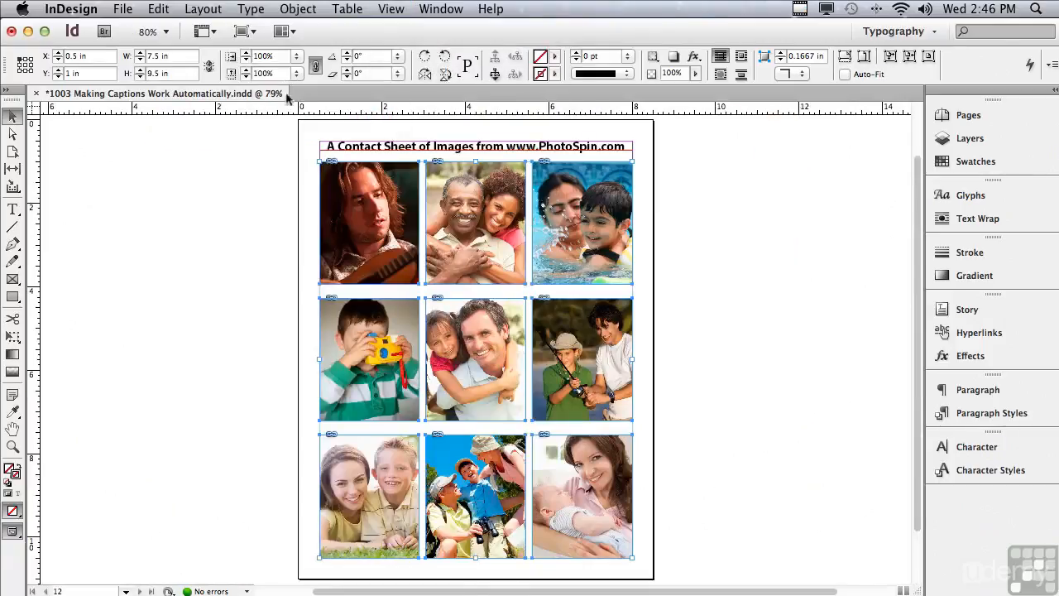
pyautogui.click(294, 9)
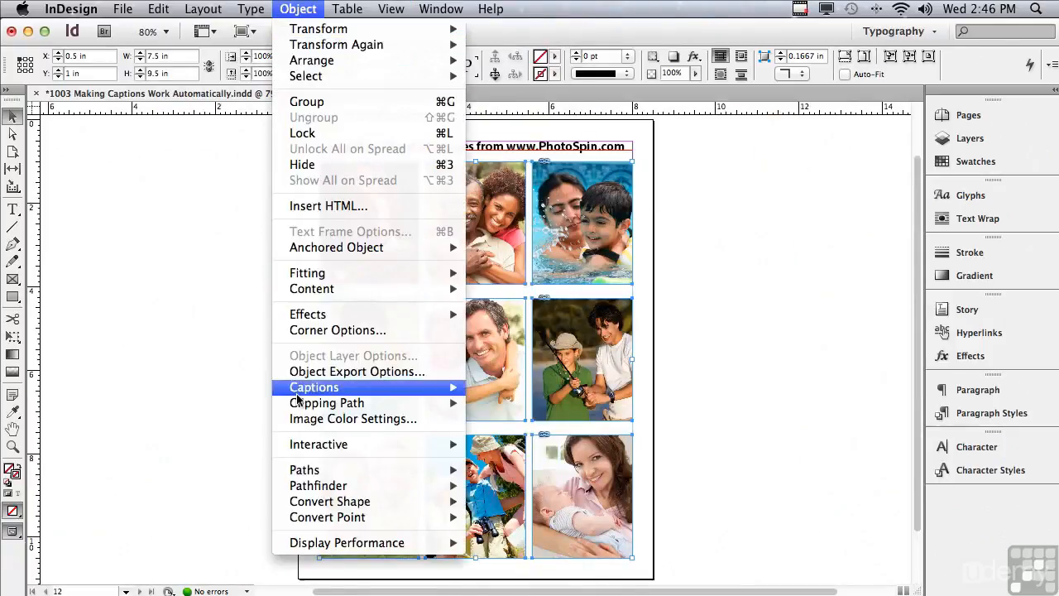
pyautogui.moveTo(298, 387)
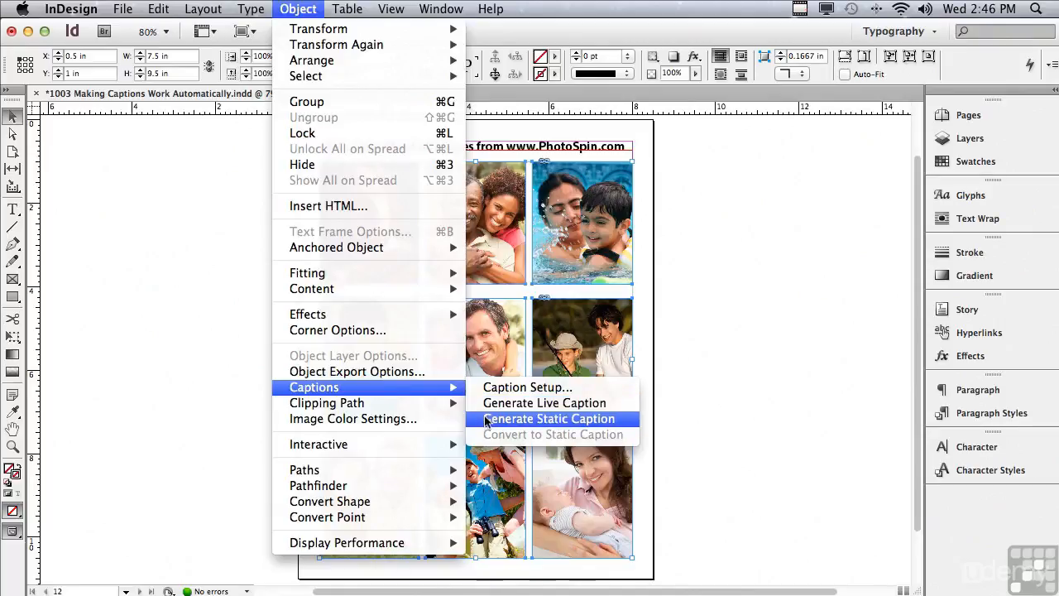
pyautogui.click(485, 407)
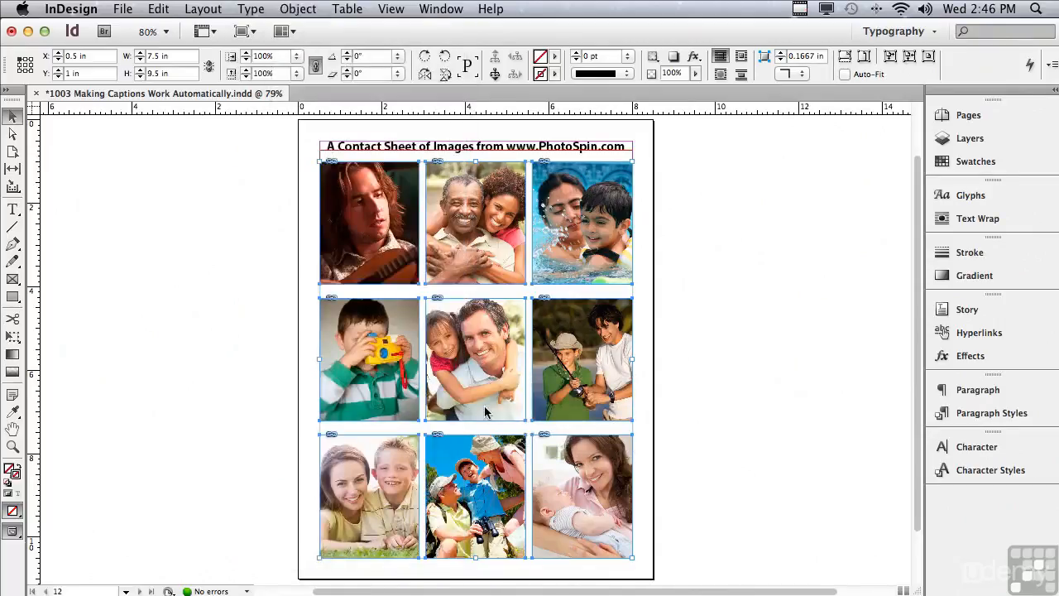
# - Examine the generated captions close up, from the first row of photos down to the last
pyautogui.click(12, 446)
pyautogui.moveTo(304, 137); pyautogui.dragTo(641, 345)
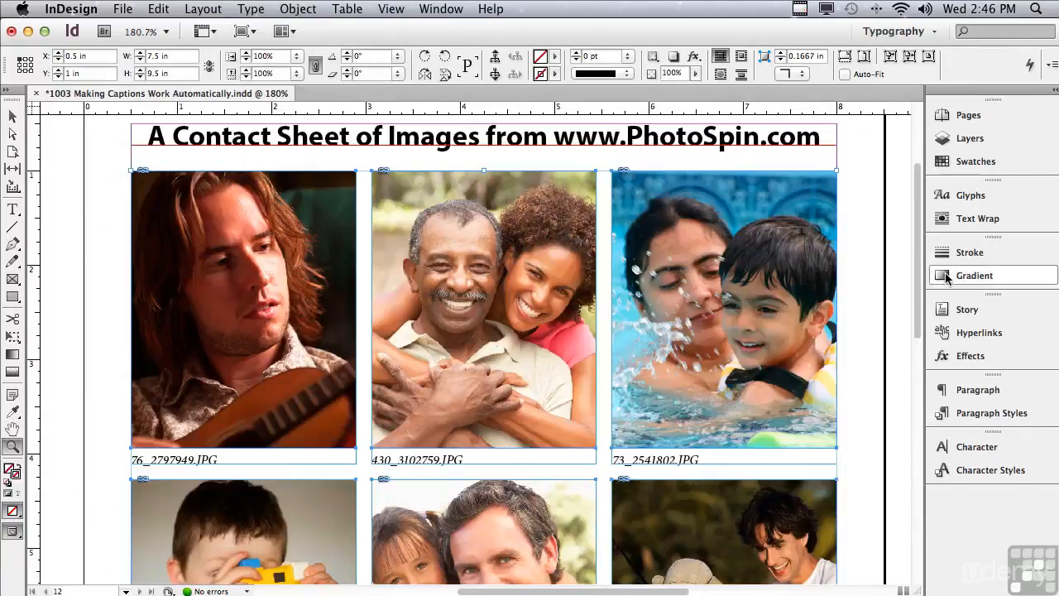
pyautogui.moveTo(919, 286); pyautogui.dragTo(868, 499)
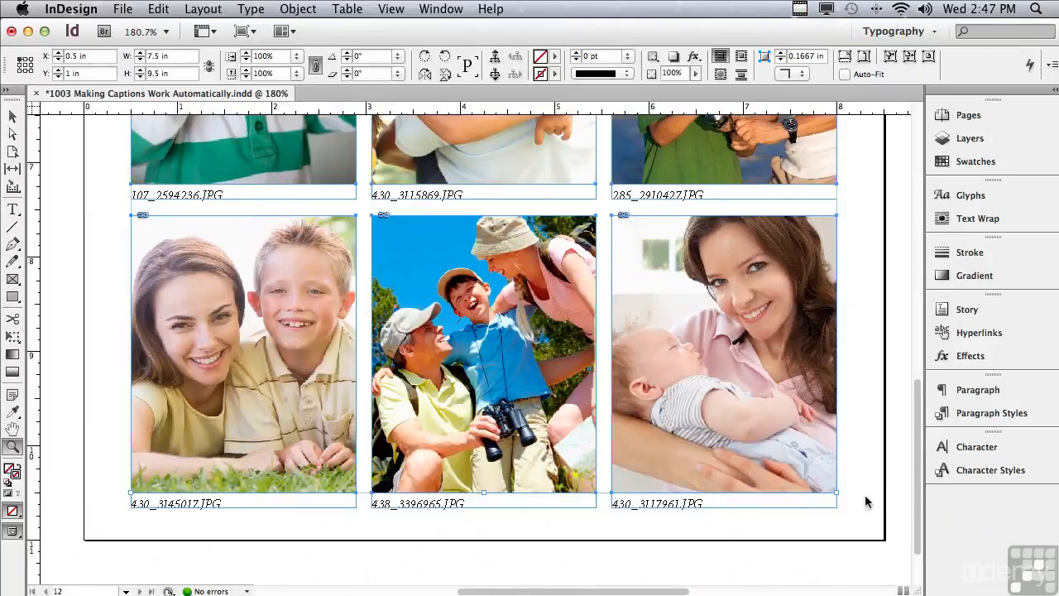